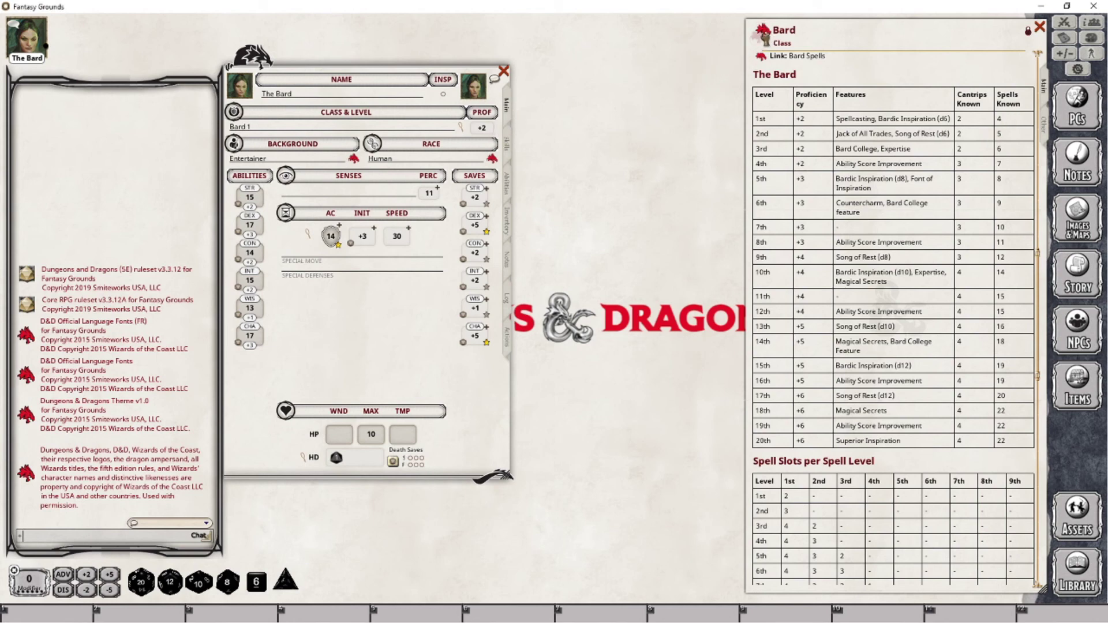
- Drag the Bard class link onto the sheet to add a second Bard level
{"action": "left_click_drag", "start_coordinate": [764, 31], "coordinate": [269, 128]}
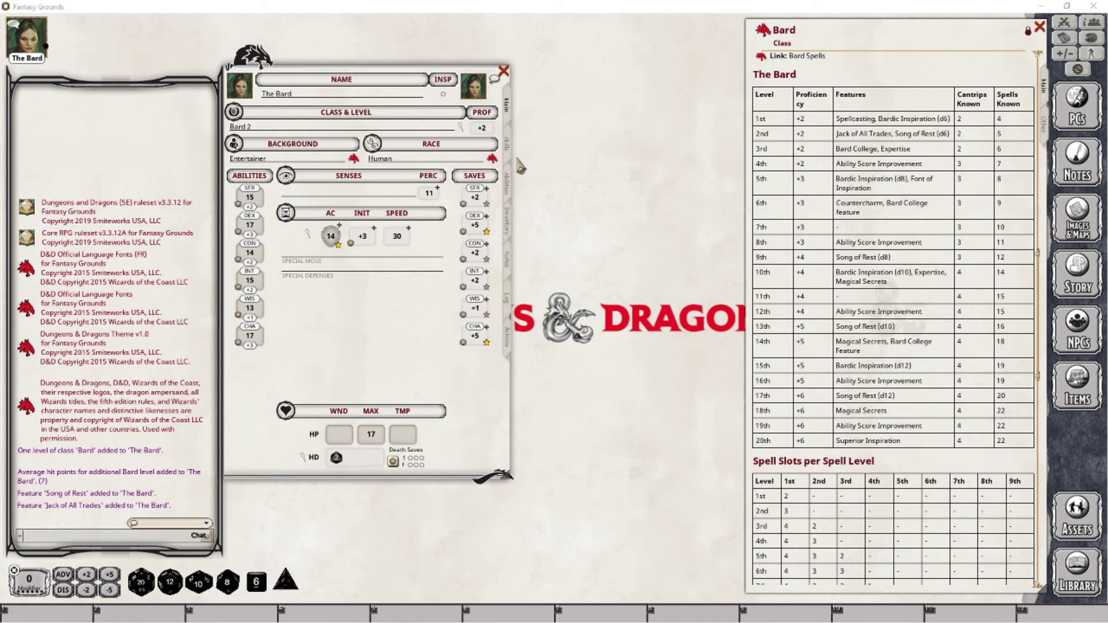
- Show the Abilities page and open the Jack of All Trades and Song of Rest descriptions, arranged aside
{"action": "left_click", "coordinate": [506, 182]}
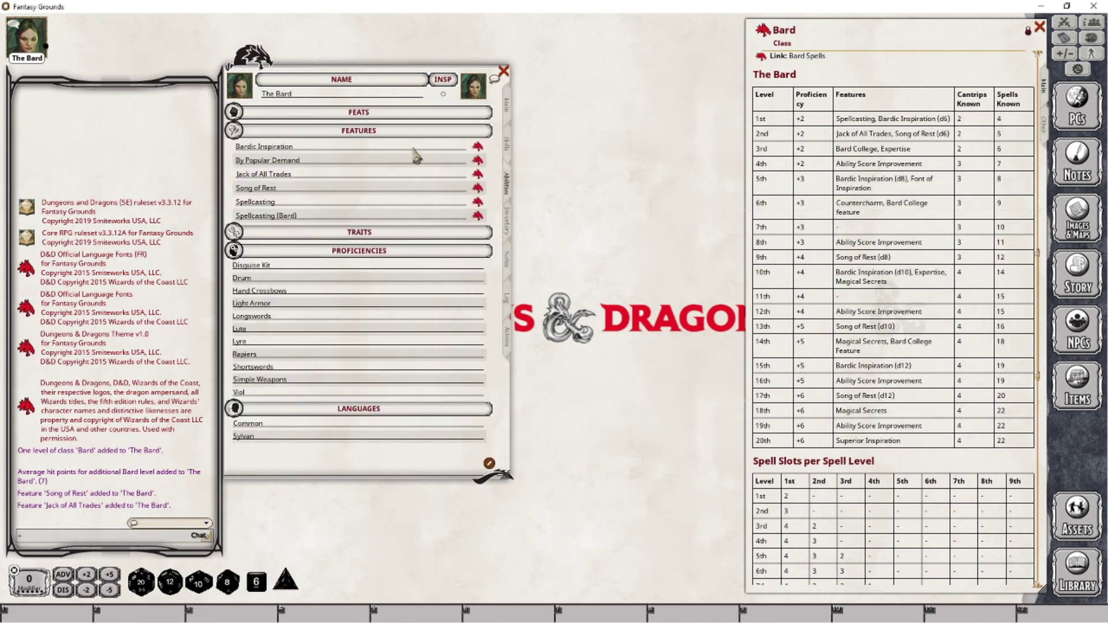
{"action": "left_click", "coordinate": [477, 175]}
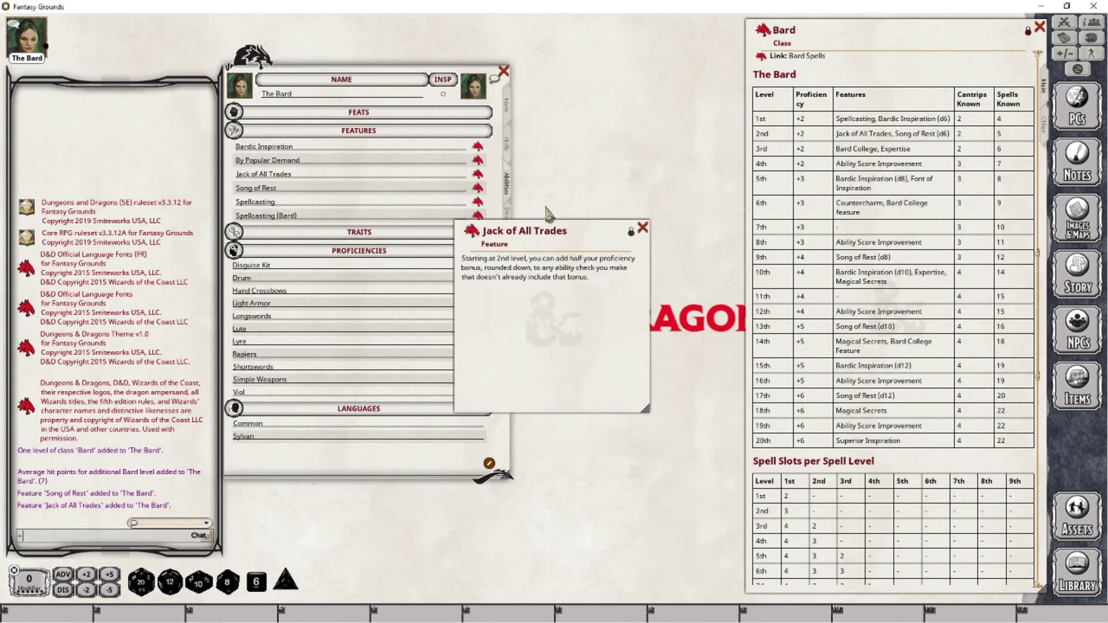
{"action": "left_click_drag", "start_coordinate": [540, 230], "coordinate": [630, 29]}
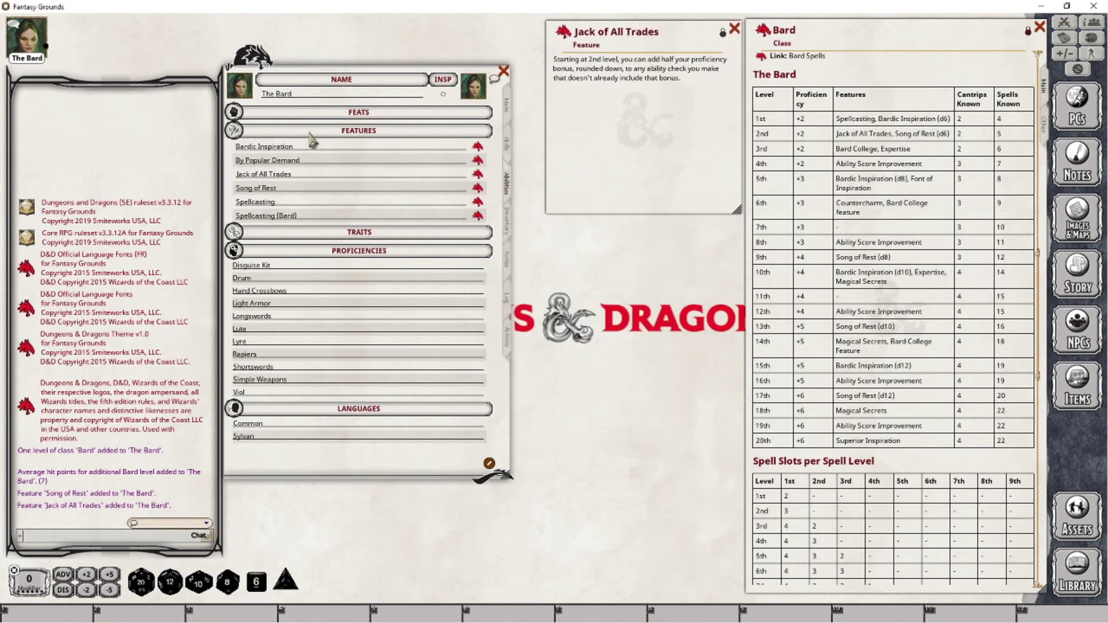
{"action": "left_click", "coordinate": [477, 188]}
{"action": "left_click_drag", "start_coordinate": [547, 223], "coordinate": [645, 234]}
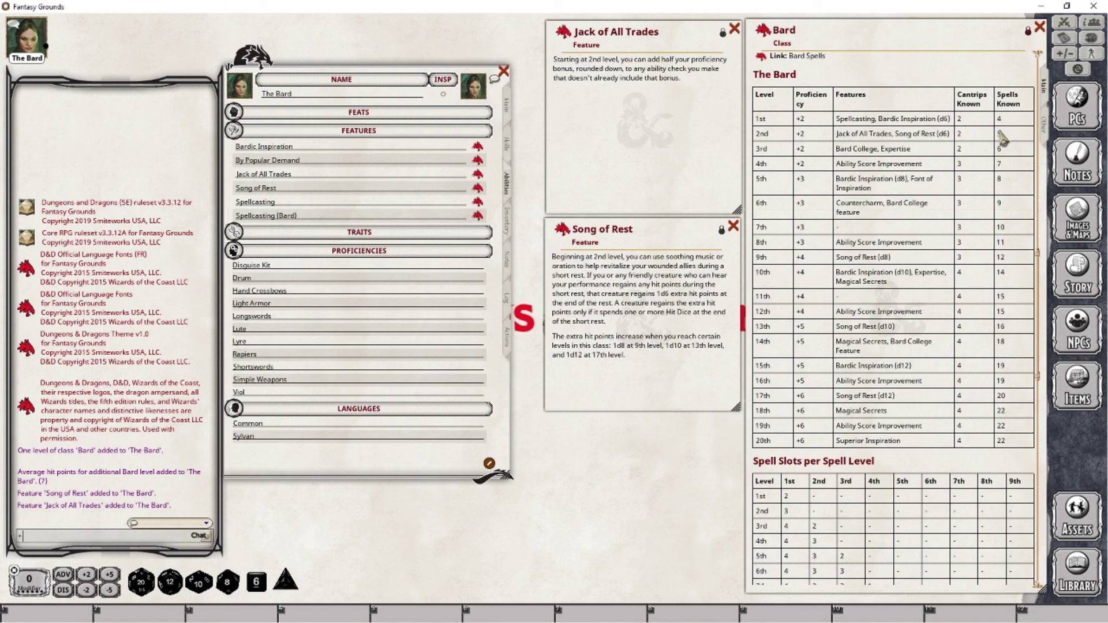
- Open the Spellcasting feature description from the Bard class window
{"action": "scroll", "coordinate": [1038, 294], "scroll_direction": "down", "scroll_amount": 2}
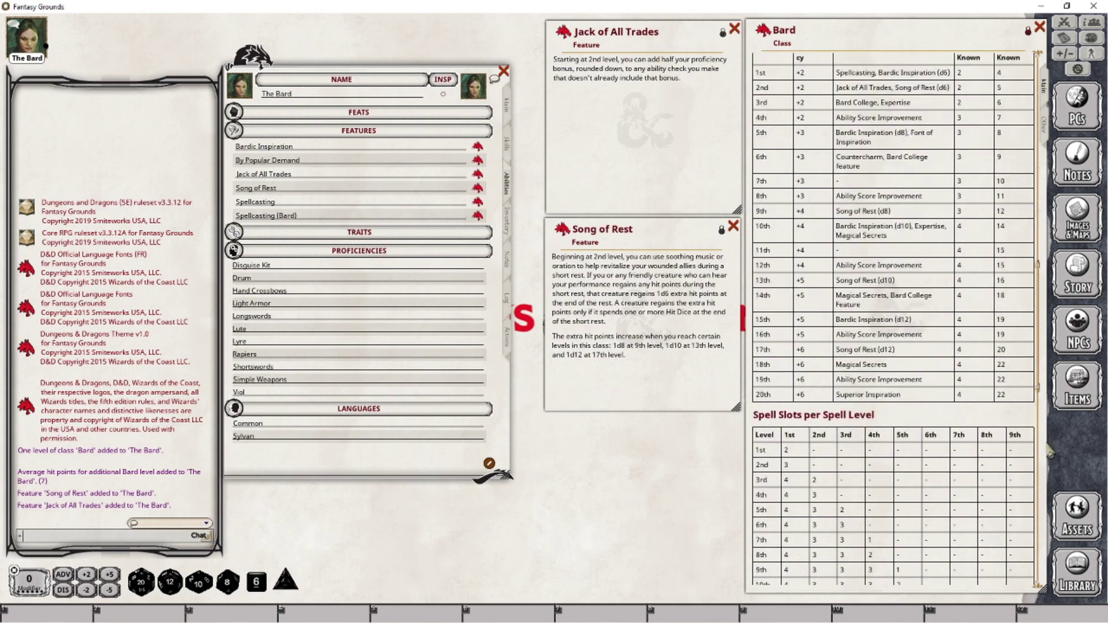
{"action": "left_click_drag", "start_coordinate": [1048, 453], "coordinate": [1047, 515]}
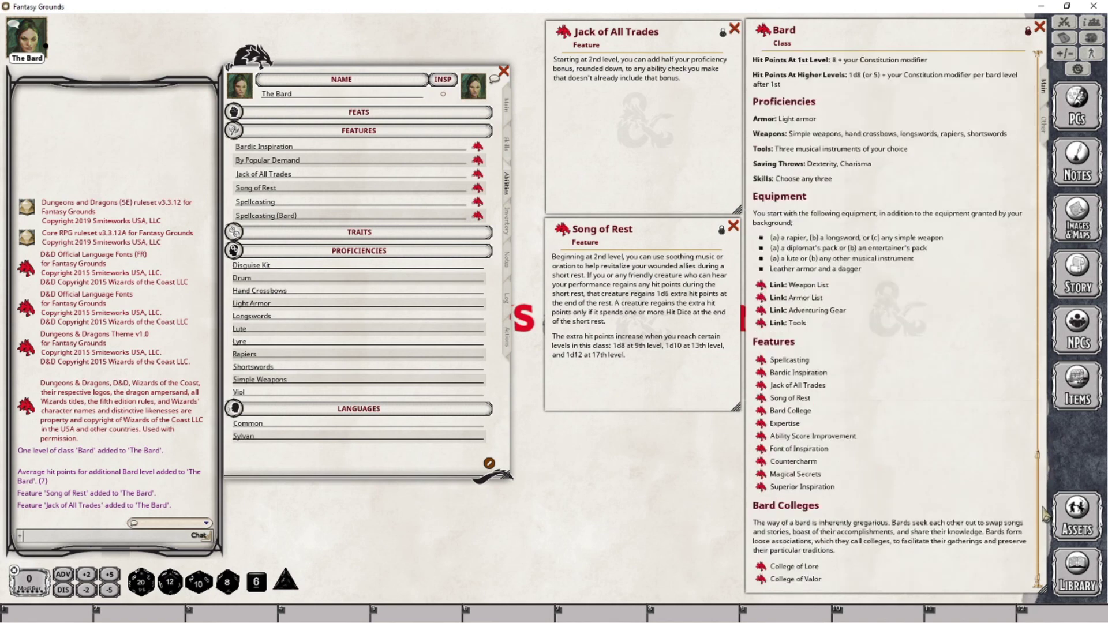
{"action": "left_click", "coordinate": [761, 360]}
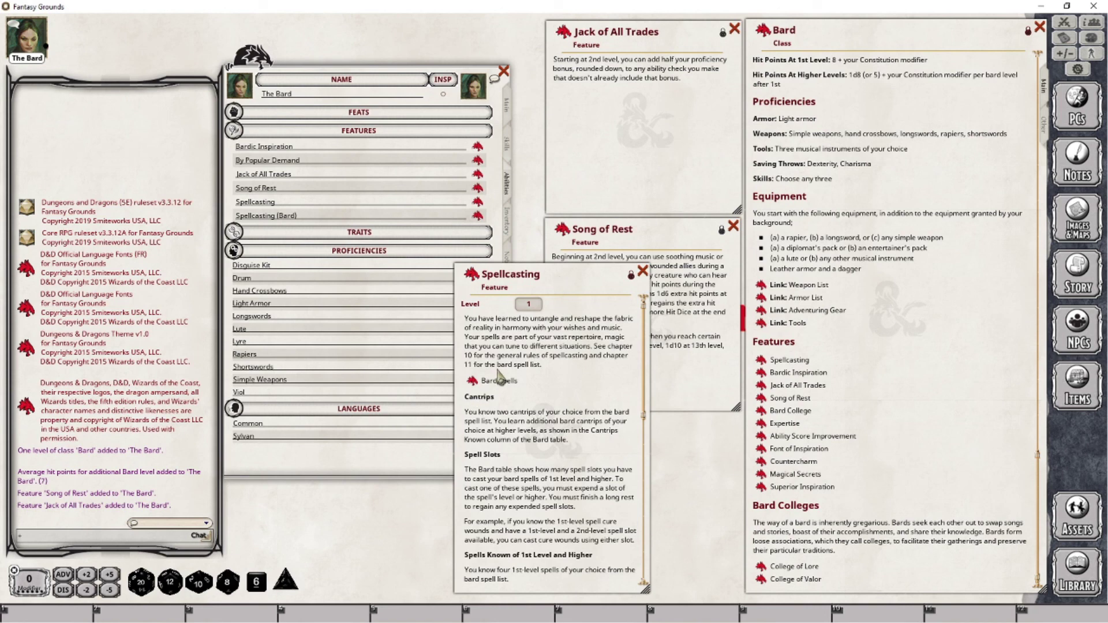
- Open the Bard Spells list, close Spellcasting, and collapse Cantrips to show level 1 spells
{"action": "left_click", "coordinate": [478, 383]}
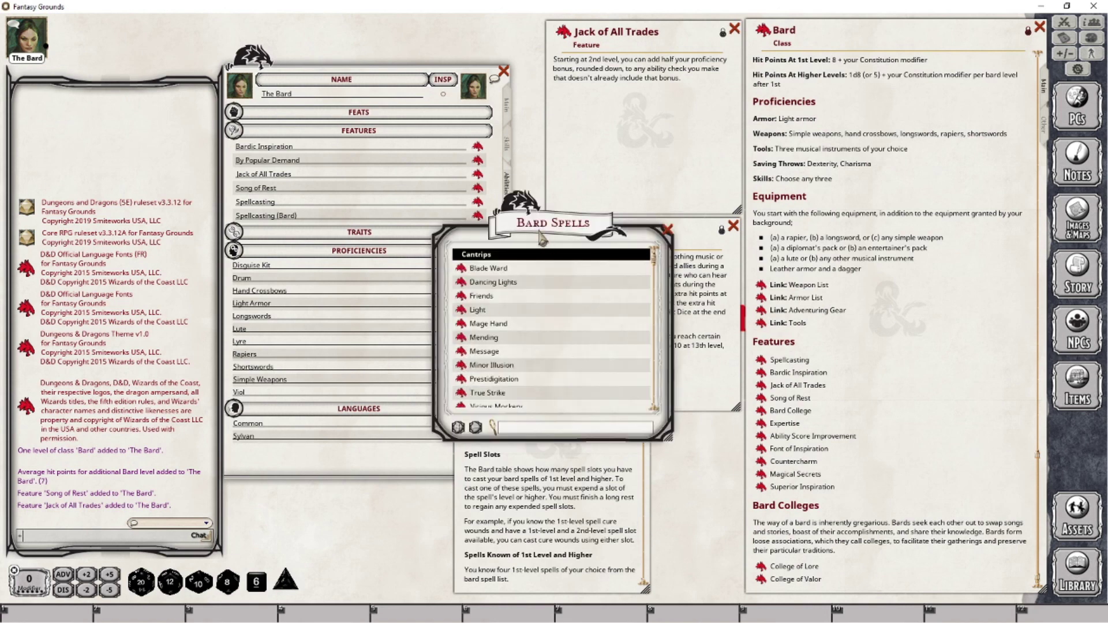
{"action": "left_click_drag", "start_coordinate": [541, 238], "coordinate": [365, 352]}
{"action": "left_click", "coordinate": [645, 277]}
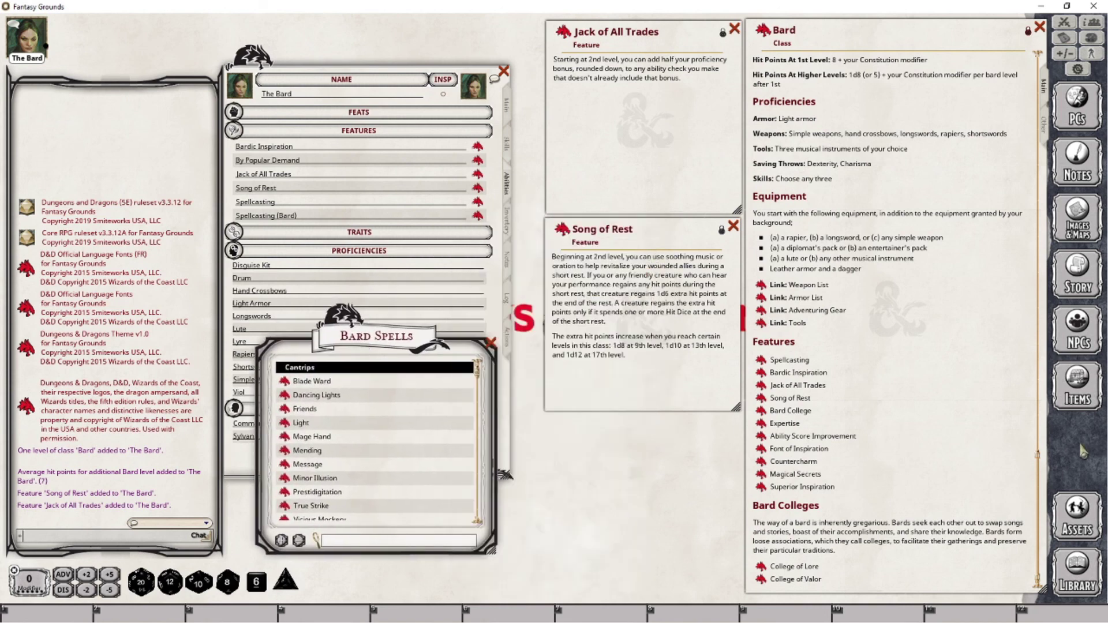
{"action": "left_click_drag", "start_coordinate": [1041, 499], "coordinate": [1043, 294]}
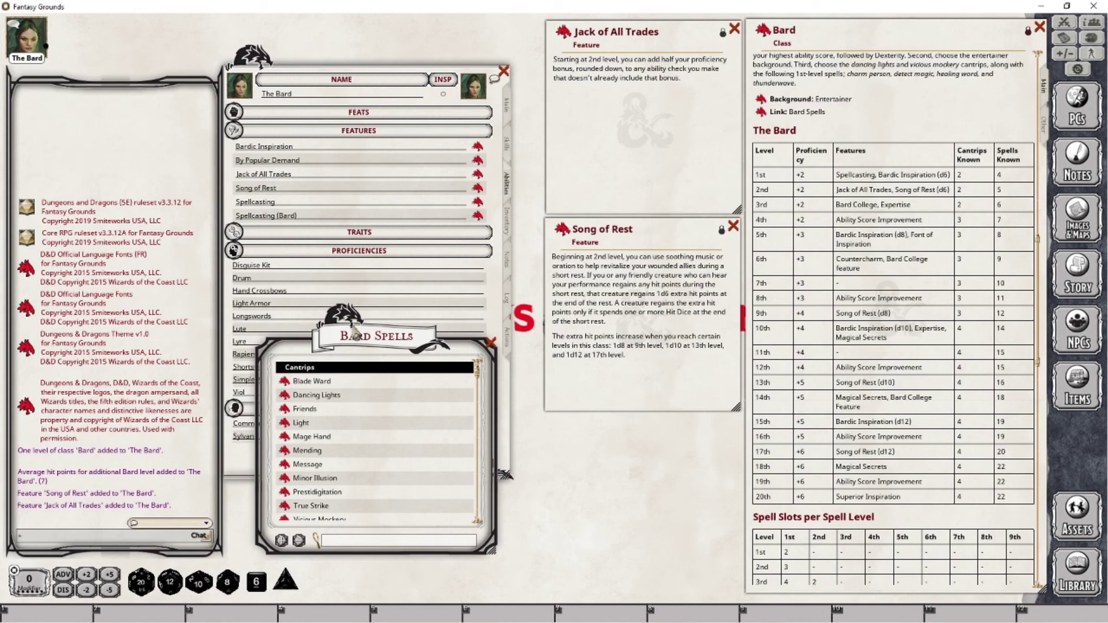
{"action": "left_click", "coordinate": [291, 369]}
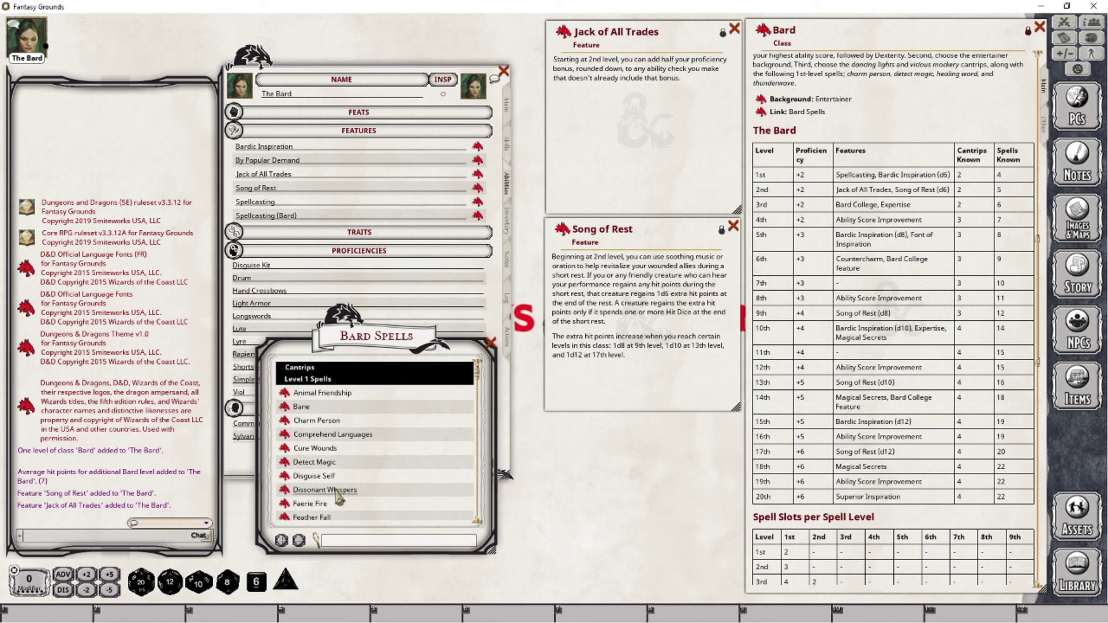
{"action": "mouse_move", "coordinate": [350, 341]}
{"action": "left_mouse_down"}
{"action": "mouse_move", "coordinate": [693, 350]}
{"action": "mouse_move", "coordinate": [614, 358]}
{"action": "left_mouse_up"}
- Add Faerie Fire to the Actions spells, with Mode set to Standard and Display to Group
{"action": "left_click", "coordinate": [507, 338]}
{"action": "scroll", "coordinate": [633, 491], "scroll_direction": "down", "scroll_amount": 2}
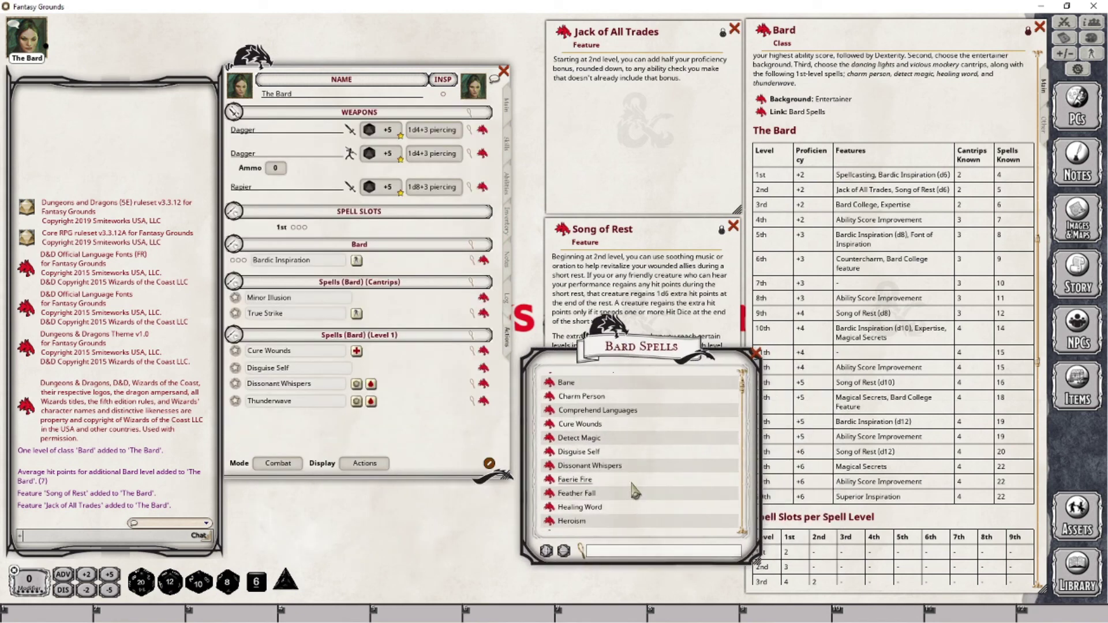
{"action": "scroll", "coordinate": [634, 490], "scroll_direction": "down", "scroll_amount": 2}
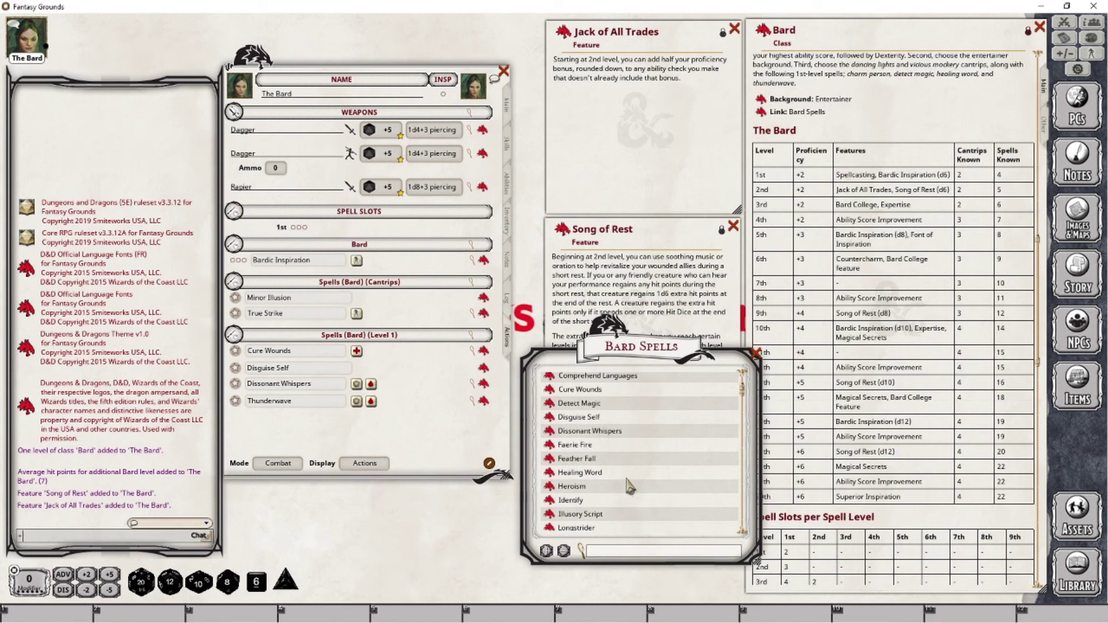
{"action": "left_click_drag", "start_coordinate": [549, 444], "coordinate": [264, 424]}
{"action": "left_click", "coordinate": [278, 463]}
{"action": "scroll", "coordinate": [332, 405], "scroll_direction": "down", "scroll_amount": 1}
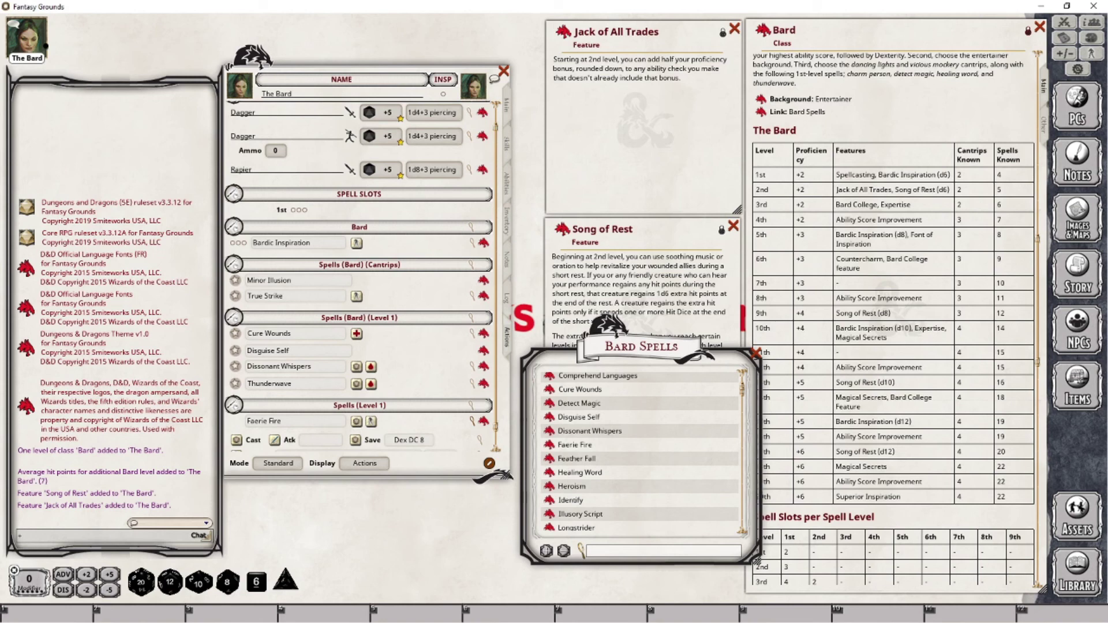
{"action": "left_click", "coordinate": [365, 462]}
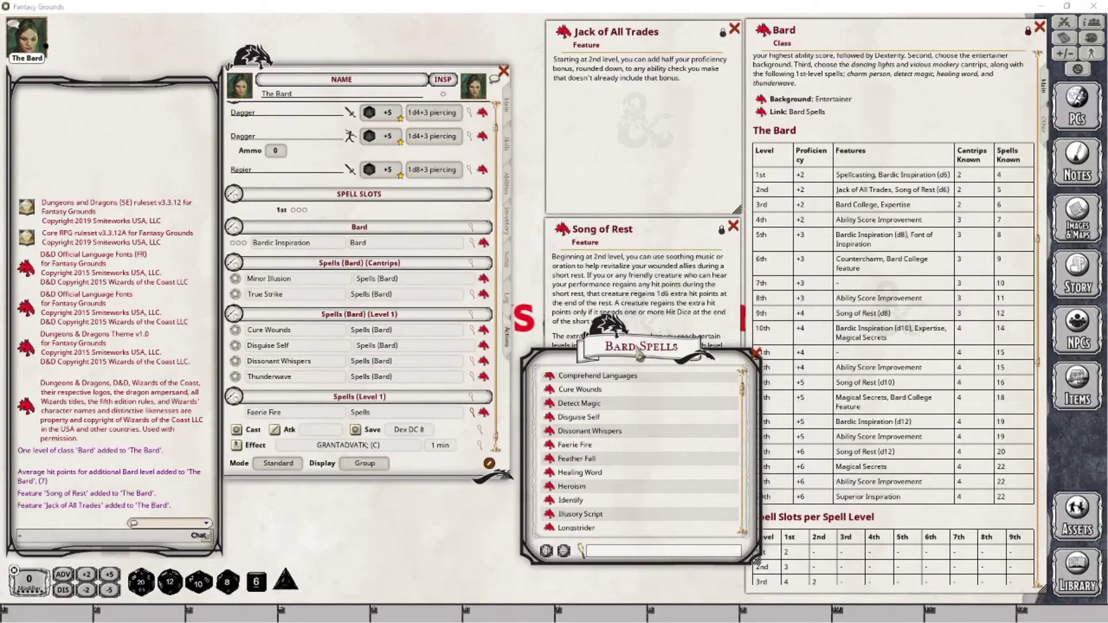
- Shorten the character sheet, move it up, and place the Bard Spells list below it
{"action": "left_click_drag", "start_coordinate": [638, 353], "coordinate": [439, 350]}
{"action": "left_click_drag", "start_coordinate": [282, 473], "coordinate": [283, 368]}
{"action": "left_click_drag", "start_coordinate": [346, 75], "coordinate": [333, 52]}
{"action": "left_click_drag", "start_coordinate": [532, 361], "coordinate": [500, 377]}
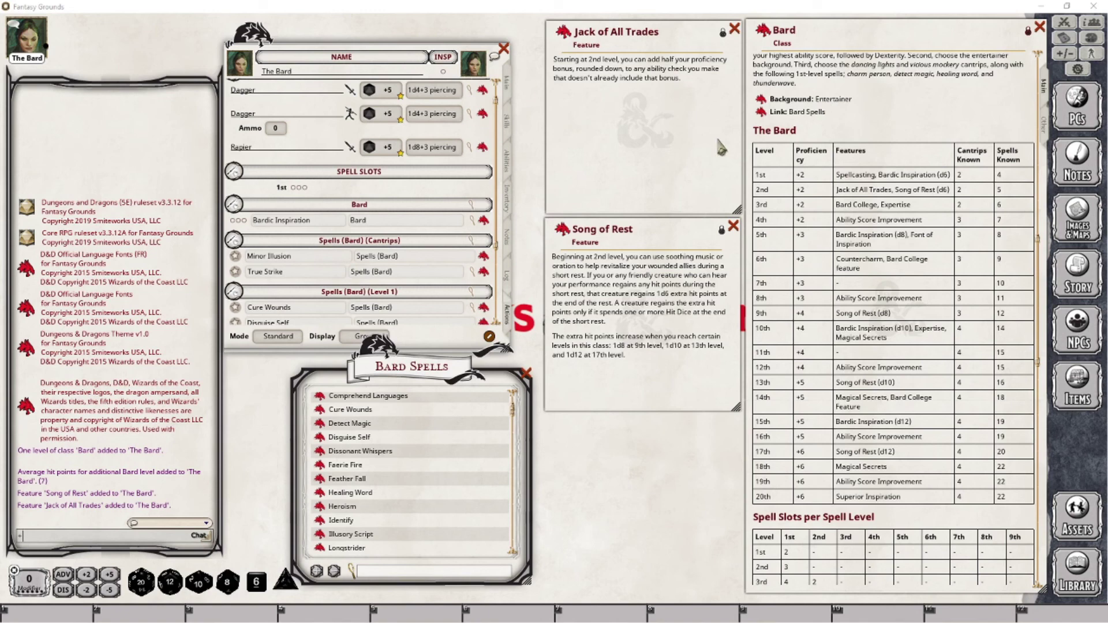
- Set Animal Handling, Athletics, Deception, History and Insight to Half Prof. Bonus
{"action": "left_click", "coordinate": [508, 124]}
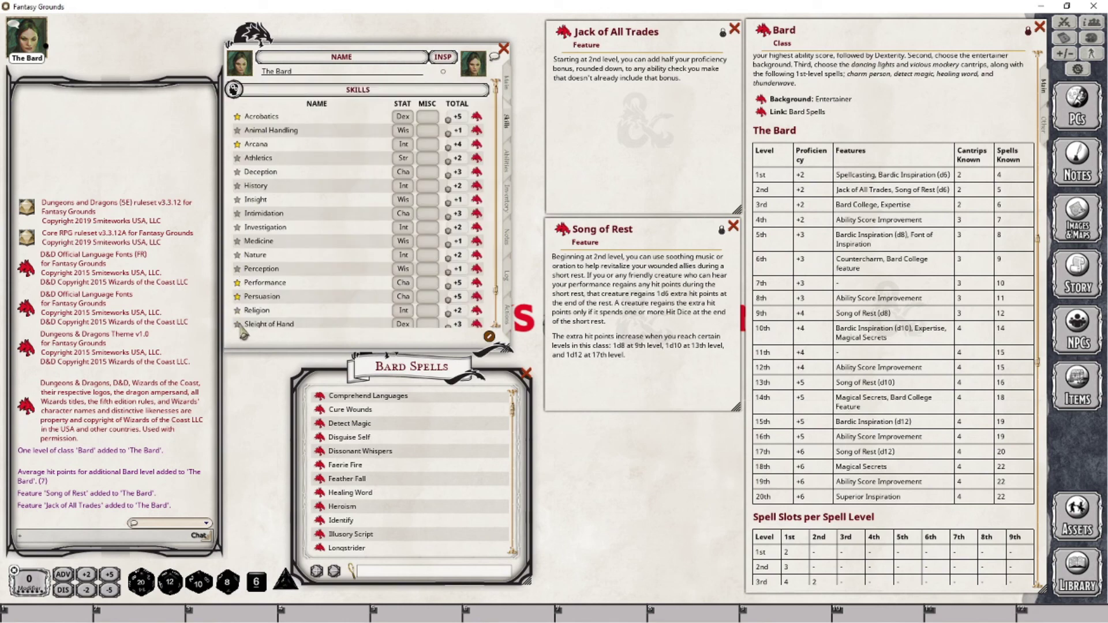
{"action": "scroll", "coordinate": [305, 217], "scroll_direction": "down", "scroll_amount": 2}
{"action": "scroll", "coordinate": [280, 295], "scroll_direction": "up", "scroll_amount": 2}
{"action": "left_click", "coordinate": [237, 130]}
{"action": "left_click", "coordinate": [238, 130]}
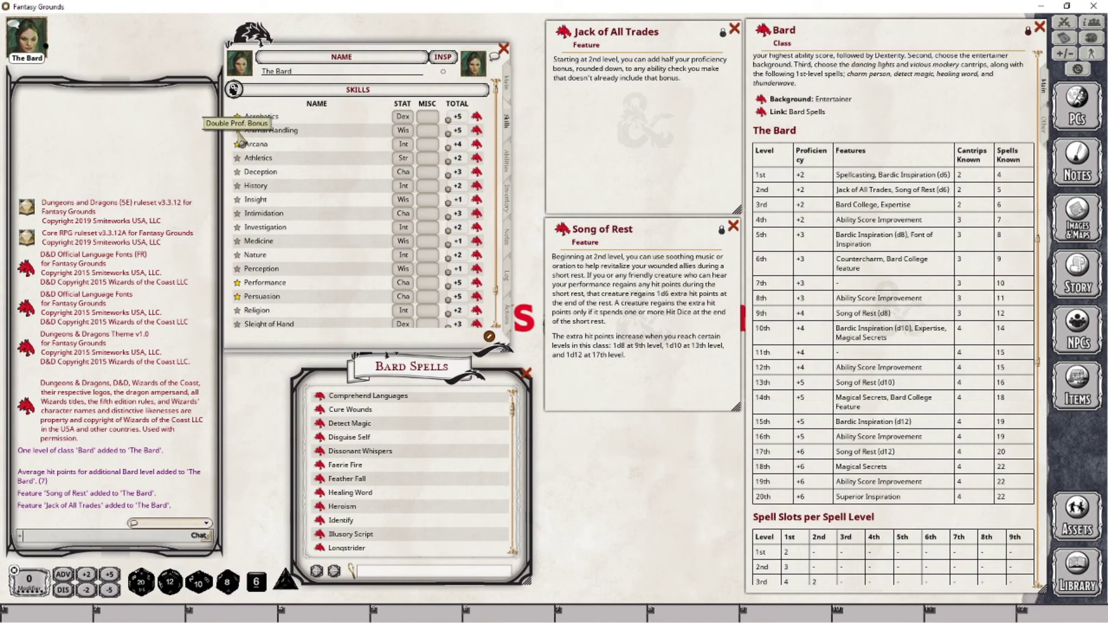
{"action": "left_click", "coordinate": [237, 130]}
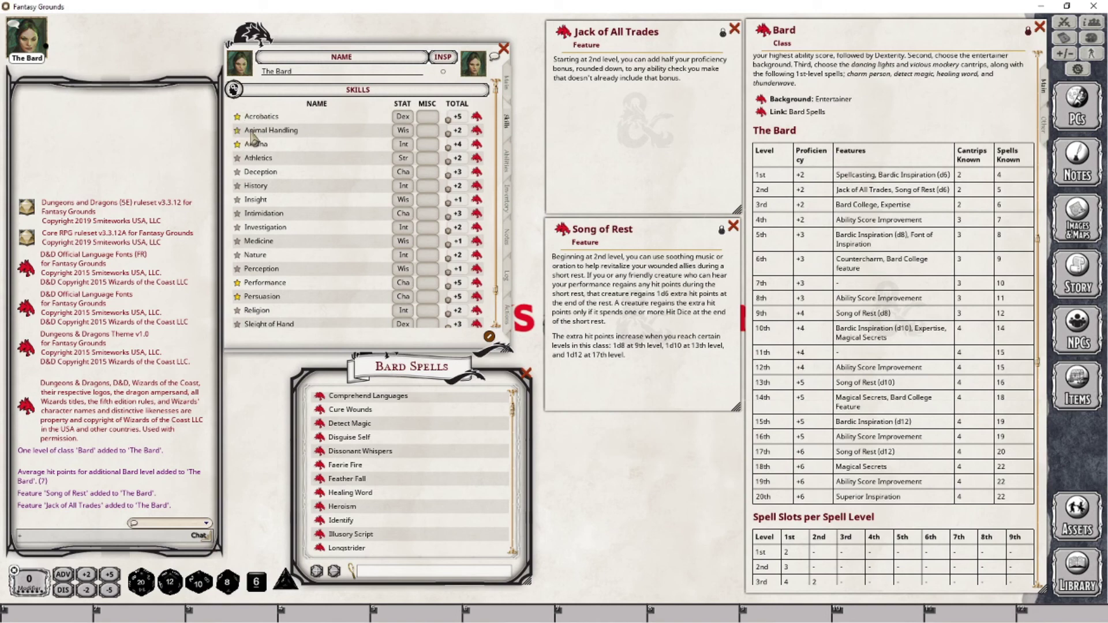
{"action": "left_click", "coordinate": [237, 158]}
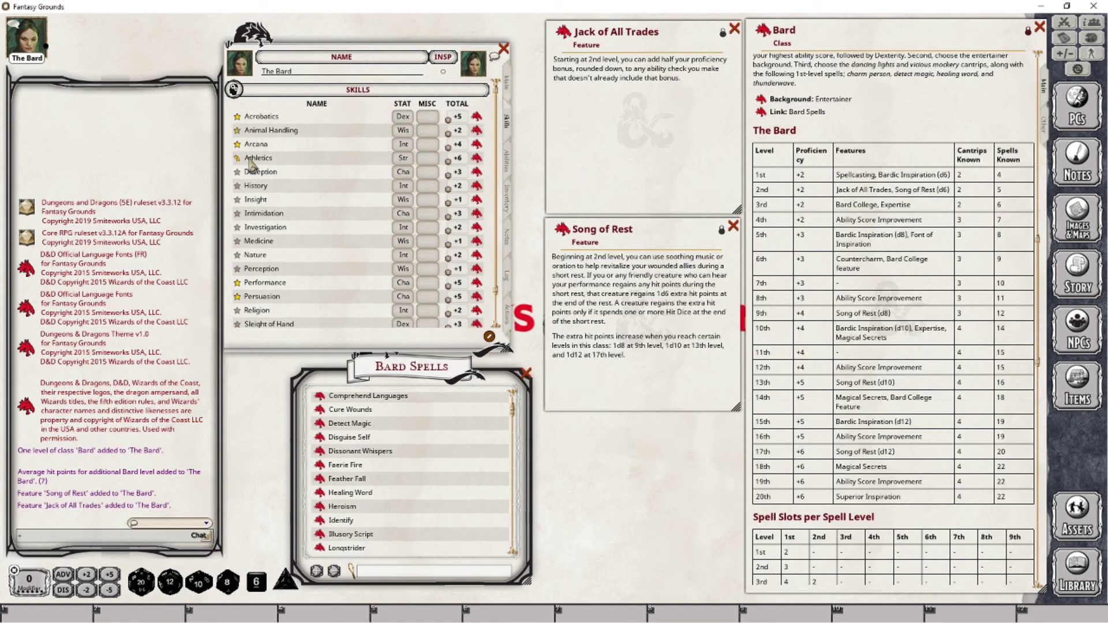
{"action": "left_click", "coordinate": [238, 173]}
{"action": "left_click", "coordinate": [238, 173]}
{"action": "left_click", "coordinate": [237, 187]}
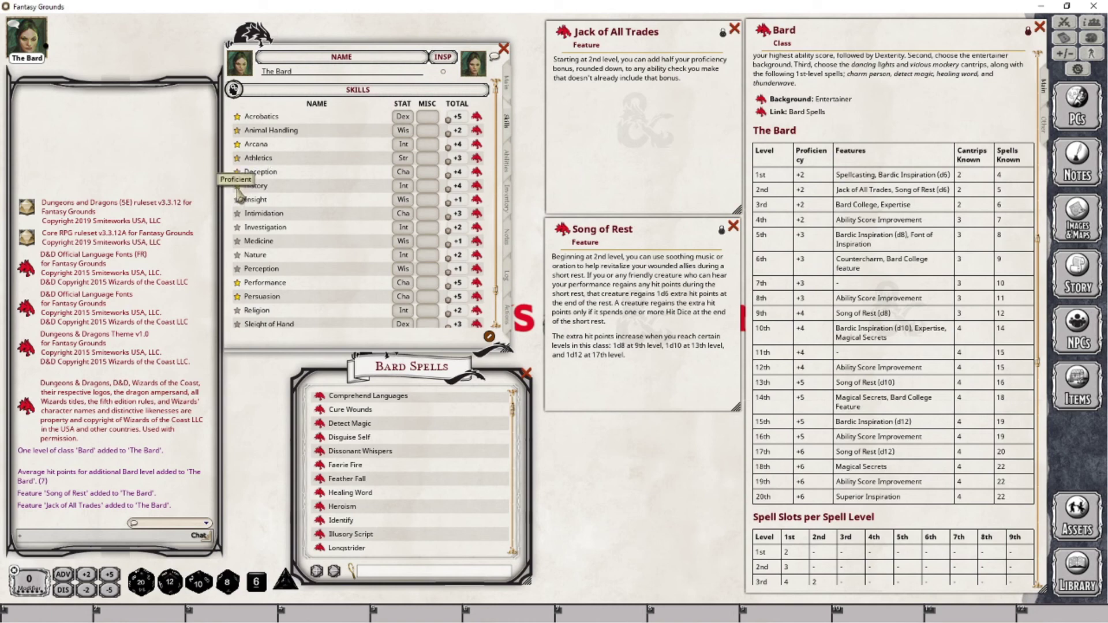
{"action": "left_click", "coordinate": [238, 186]}
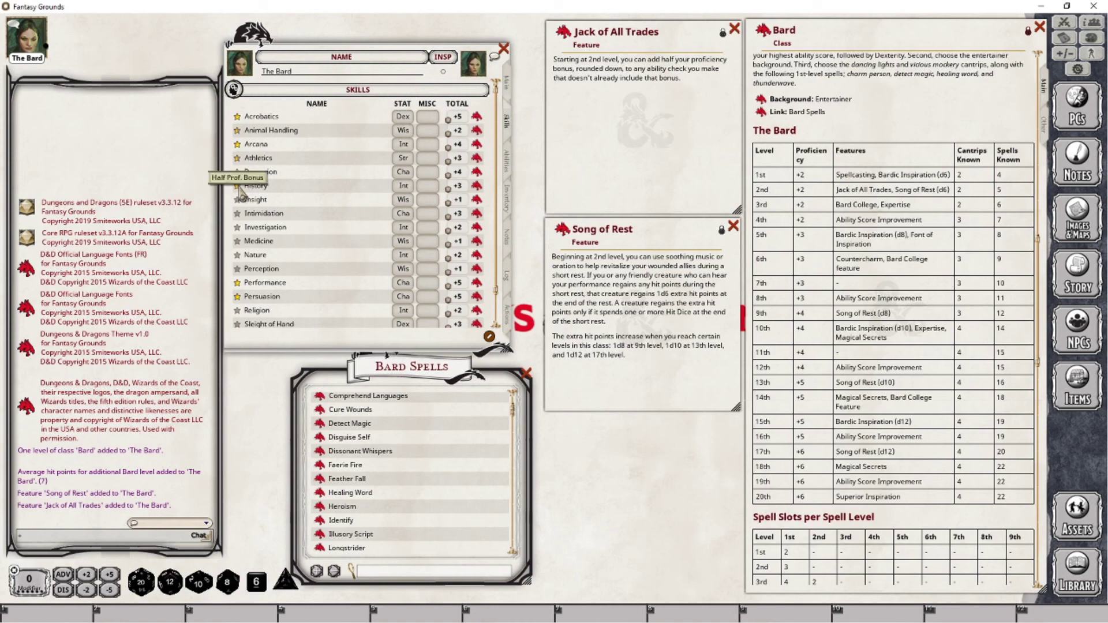
{"action": "left_click", "coordinate": [237, 200]}
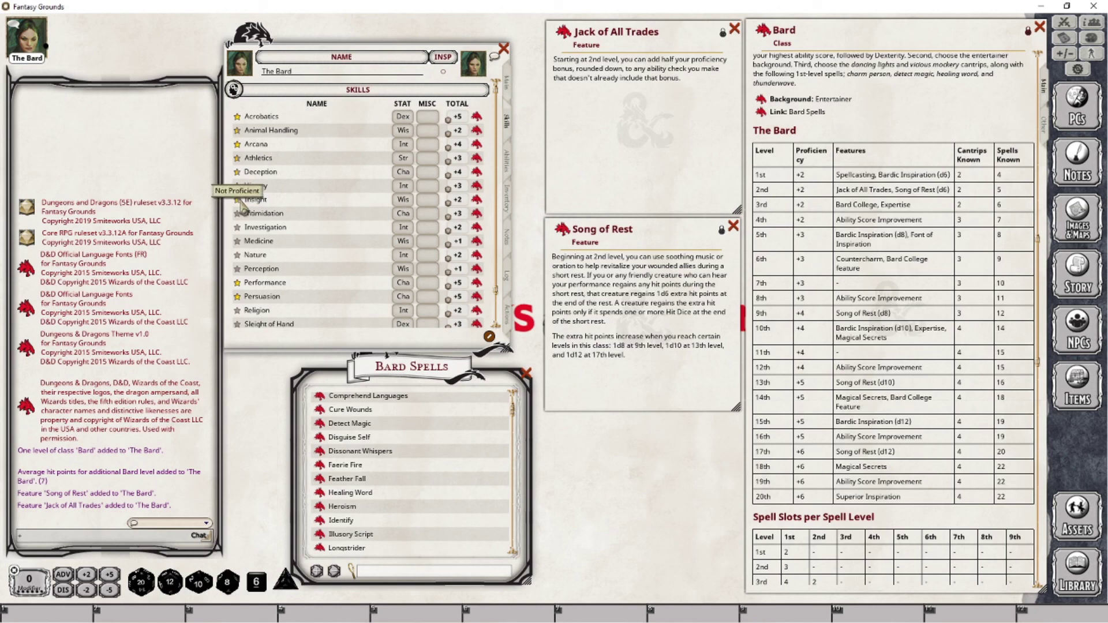
- Set Intimidation, Investigation, Medicine, Nature, Perception, Religion, Sleight of Hand and Survival to Half Prof. Bonus
{"action": "left_click", "coordinate": [236, 213]}
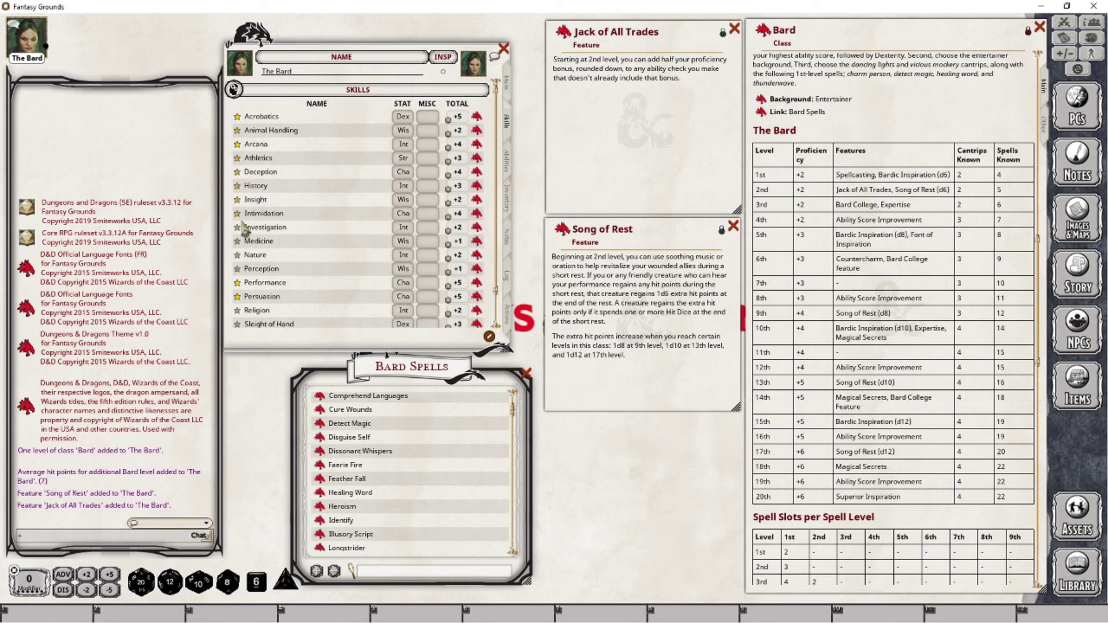
{"action": "left_click", "coordinate": [238, 229]}
{"action": "left_click", "coordinate": [237, 242]}
{"action": "left_click", "coordinate": [237, 255]}
{"action": "left_click", "coordinate": [237, 255]}
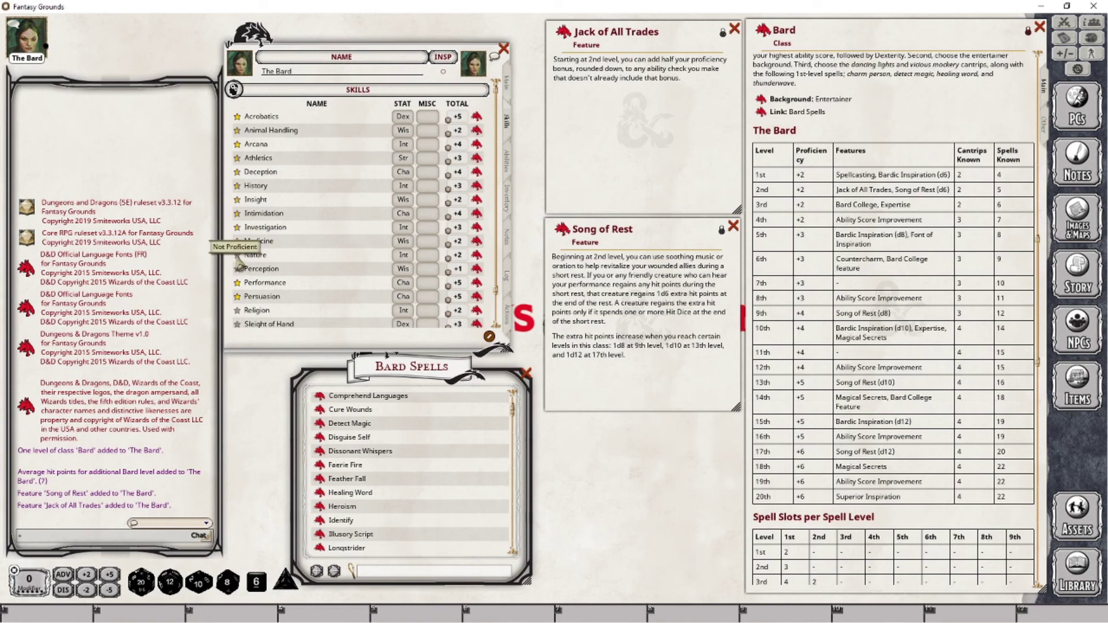
{"action": "left_click", "coordinate": [237, 255]}
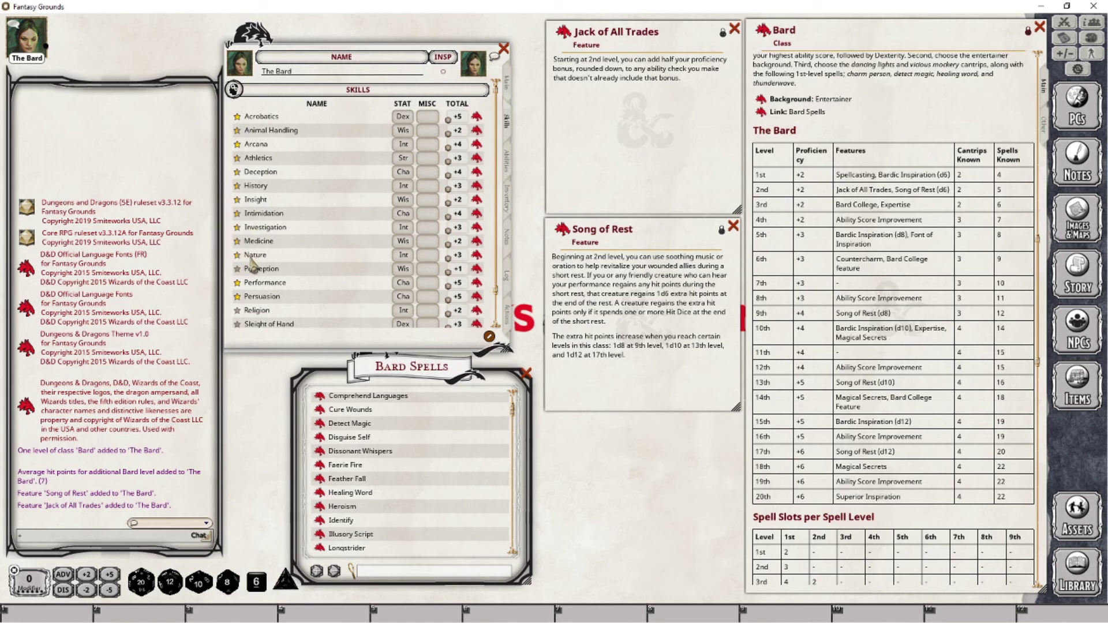
{"action": "left_click", "coordinate": [237, 269]}
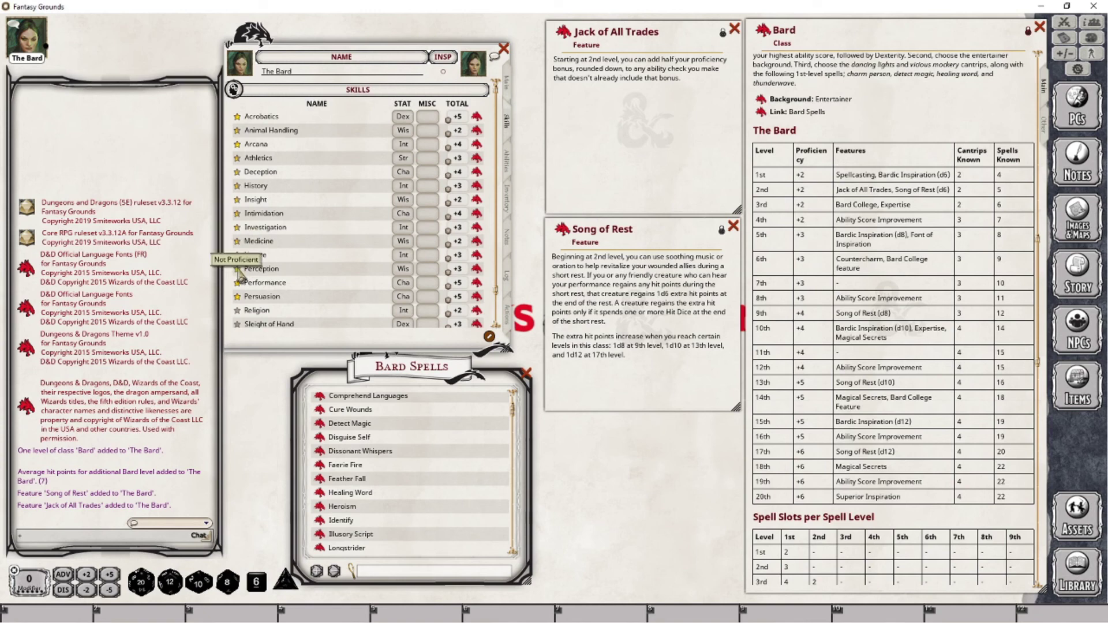
{"action": "left_click", "coordinate": [238, 311]}
{"action": "left_click", "coordinate": [239, 312]}
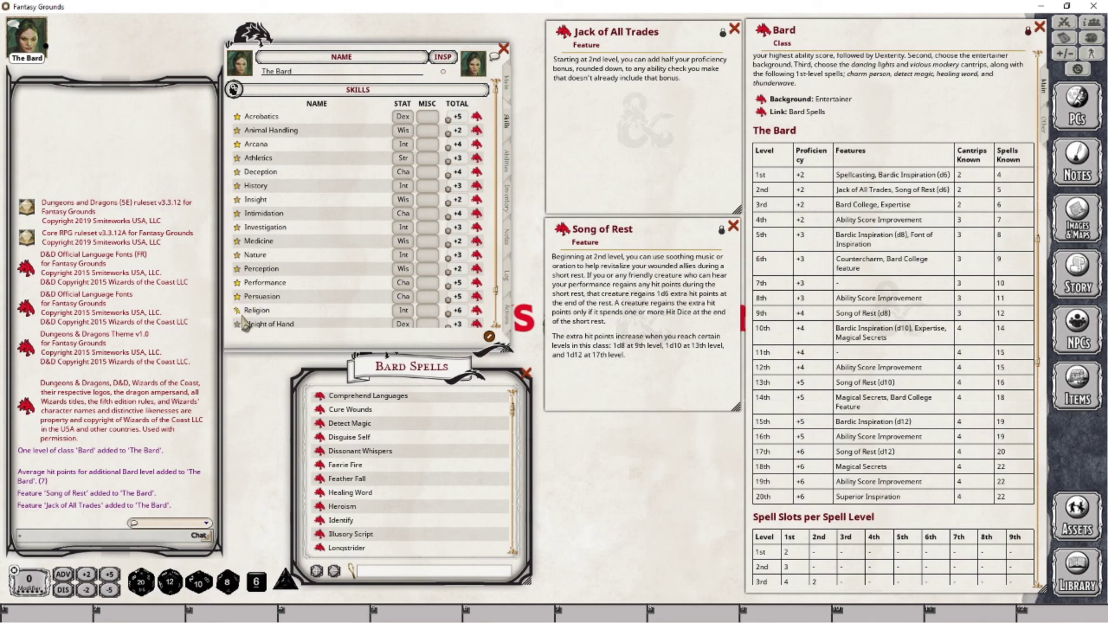
{"action": "left_click", "coordinate": [238, 311]}
{"action": "left_click", "coordinate": [237, 324]}
{"action": "left_click", "coordinate": [238, 325]}
{"action": "scroll", "coordinate": [239, 327], "scroll_direction": "down", "scroll_amount": 1}
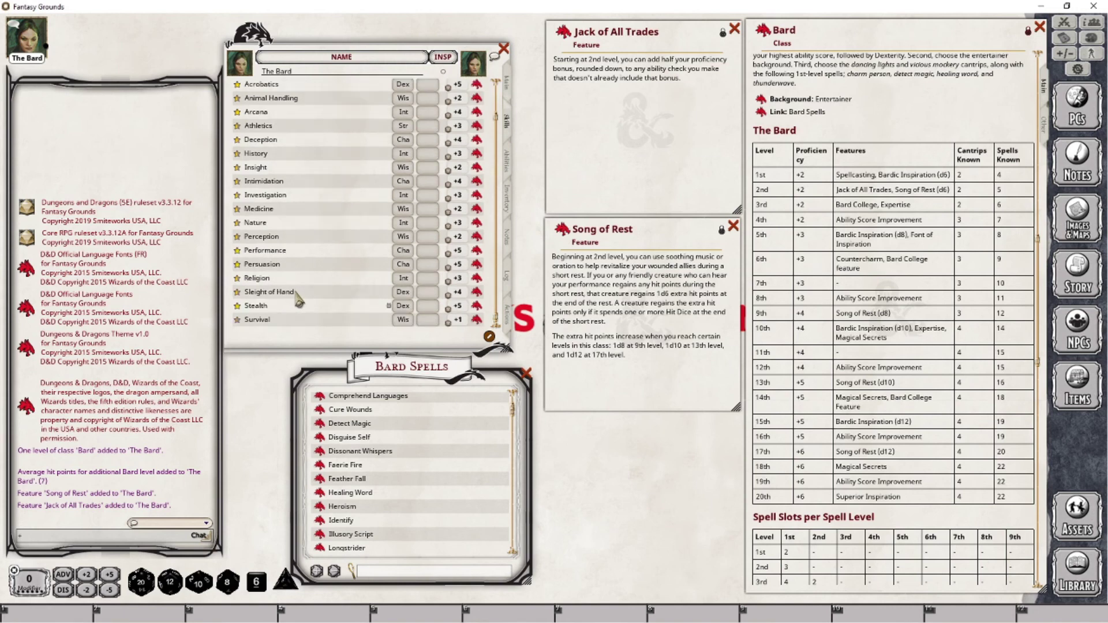
{"action": "left_click", "coordinate": [238, 322]}
{"action": "scroll", "coordinate": [299, 275], "scroll_direction": "up", "scroll_amount": 1}
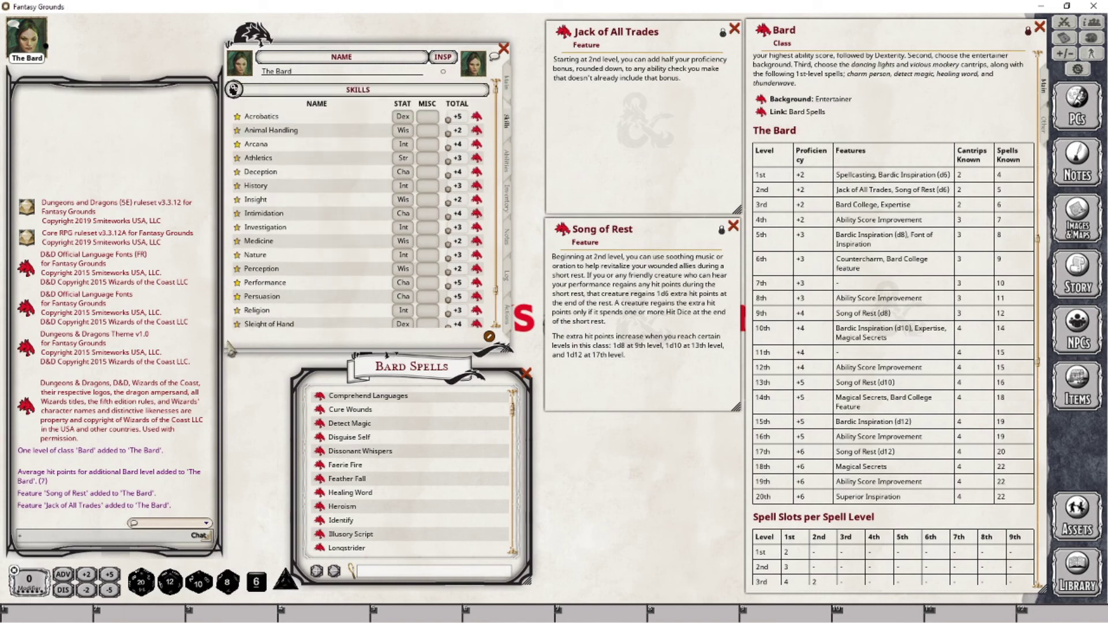
{"action": "scroll", "coordinate": [301, 223], "scroll_direction": "down", "scroll_amount": 1}
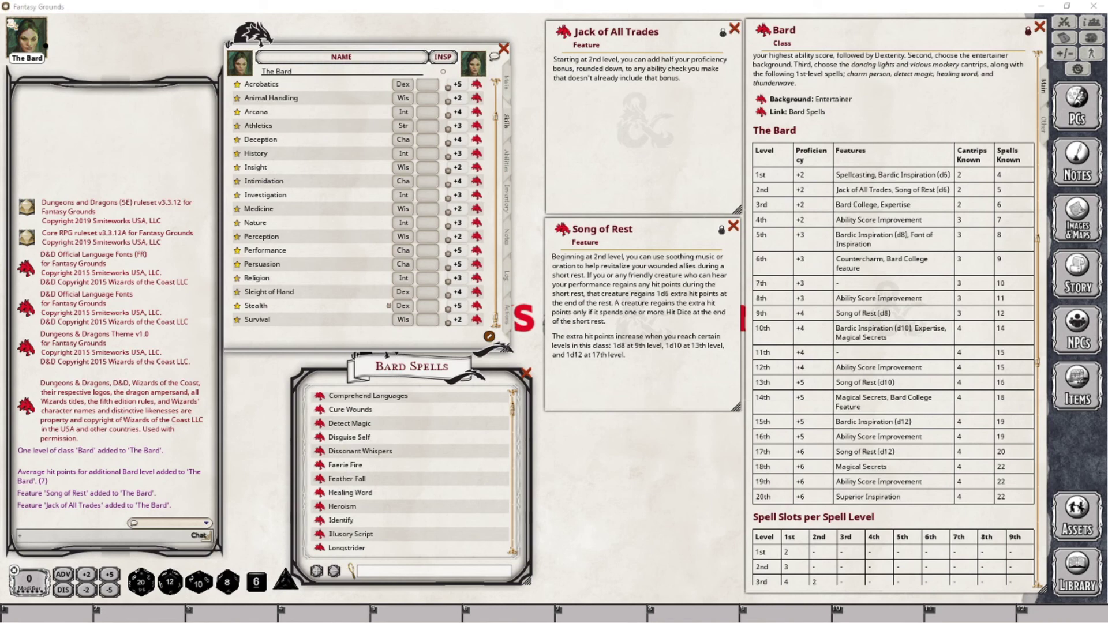
- Return to the Main page, close Jack of All Trades, and move Song of Rest to the top
{"action": "left_click", "coordinate": [507, 84]}
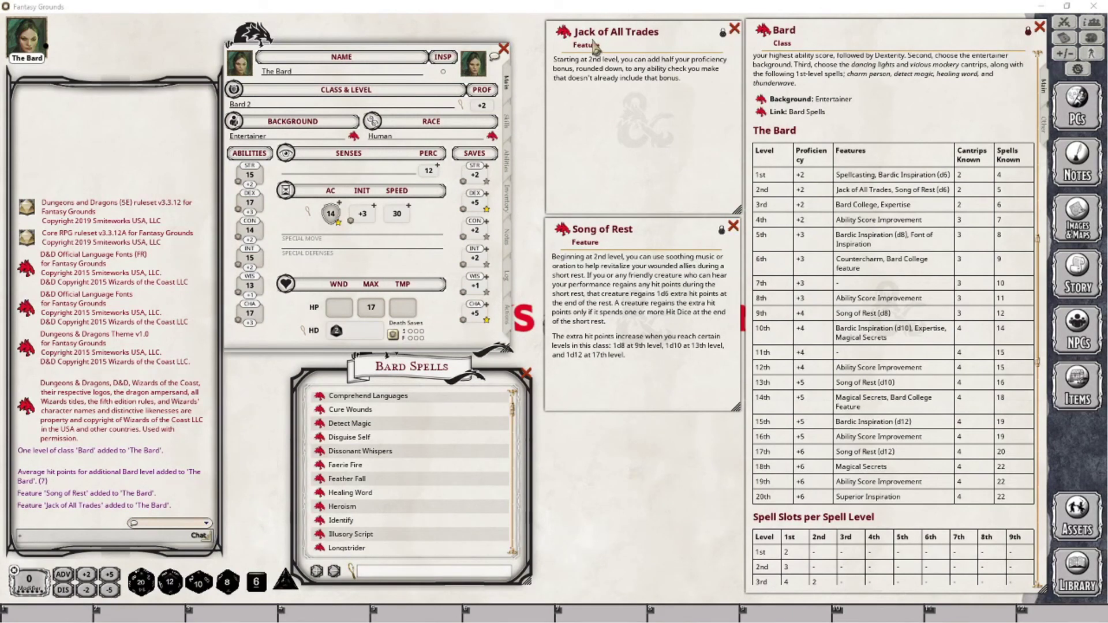
{"action": "left_click", "coordinate": [734, 28]}
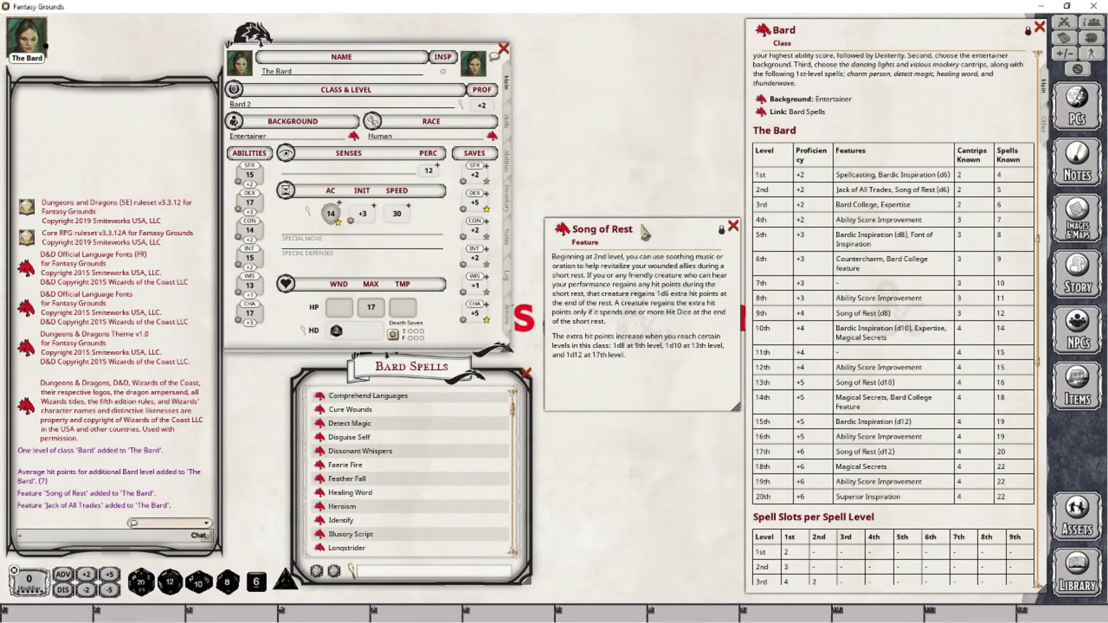
{"action": "left_click_drag", "start_coordinate": [642, 227], "coordinate": [640, 44]}
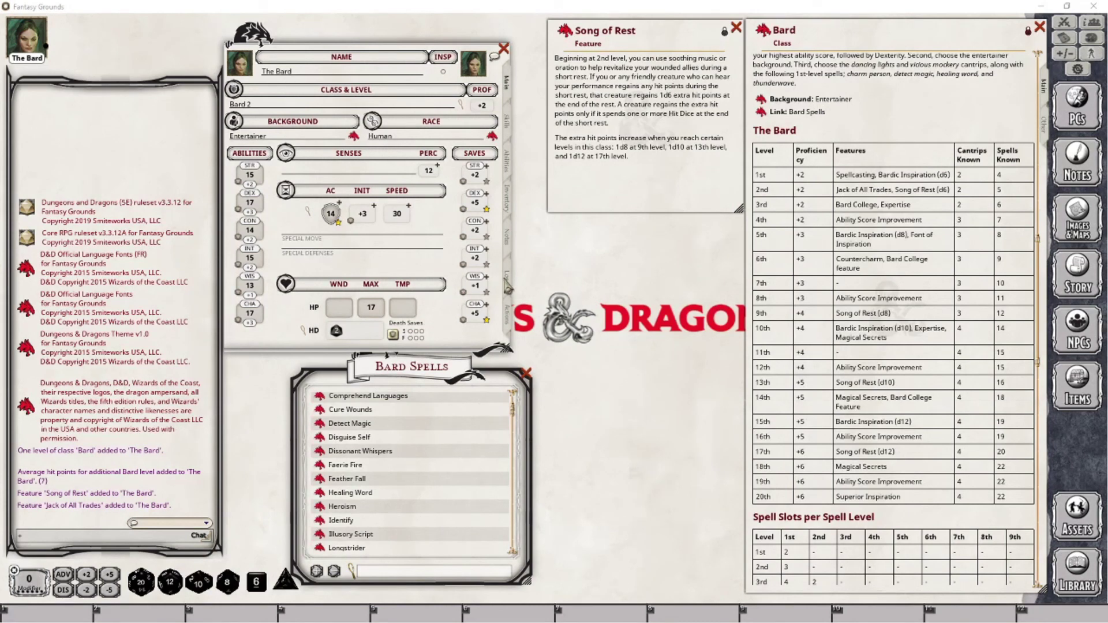
- Enter 'Bard' as the group of the Song of Rest power in the Actions list
{"action": "left_click", "coordinate": [512, 320]}
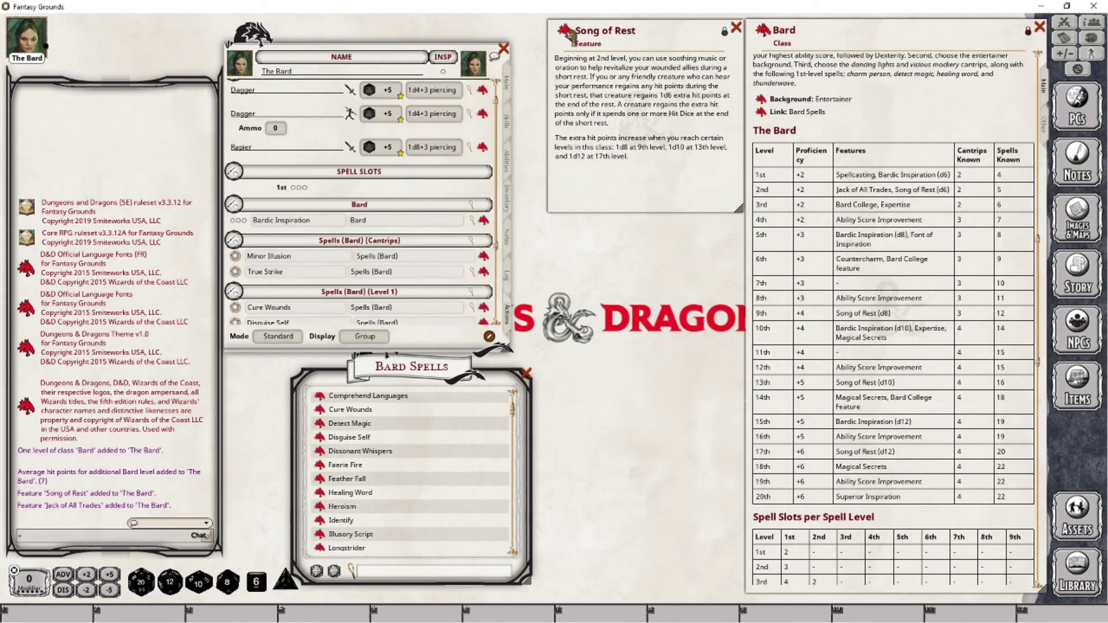
{"action": "scroll", "coordinate": [472, 205], "scroll_direction": "down", "scroll_amount": 3}
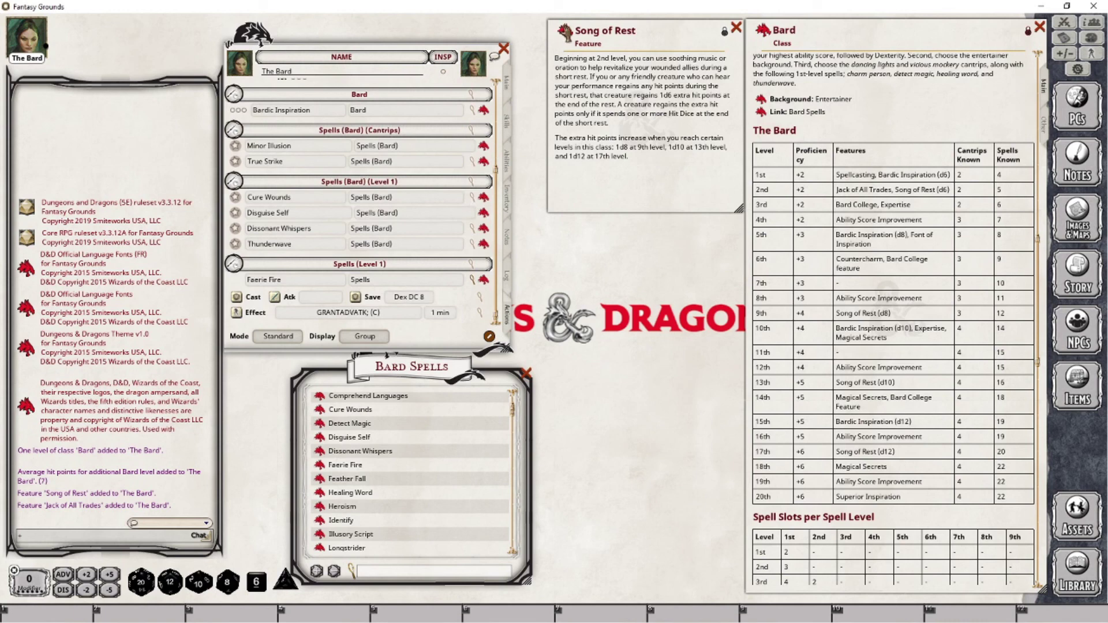
{"action": "scroll", "coordinate": [427, 271], "scroll_direction": "up", "scroll_amount": 2}
{"action": "scroll", "coordinate": [443, 315], "scroll_direction": "up", "scroll_amount": 5}
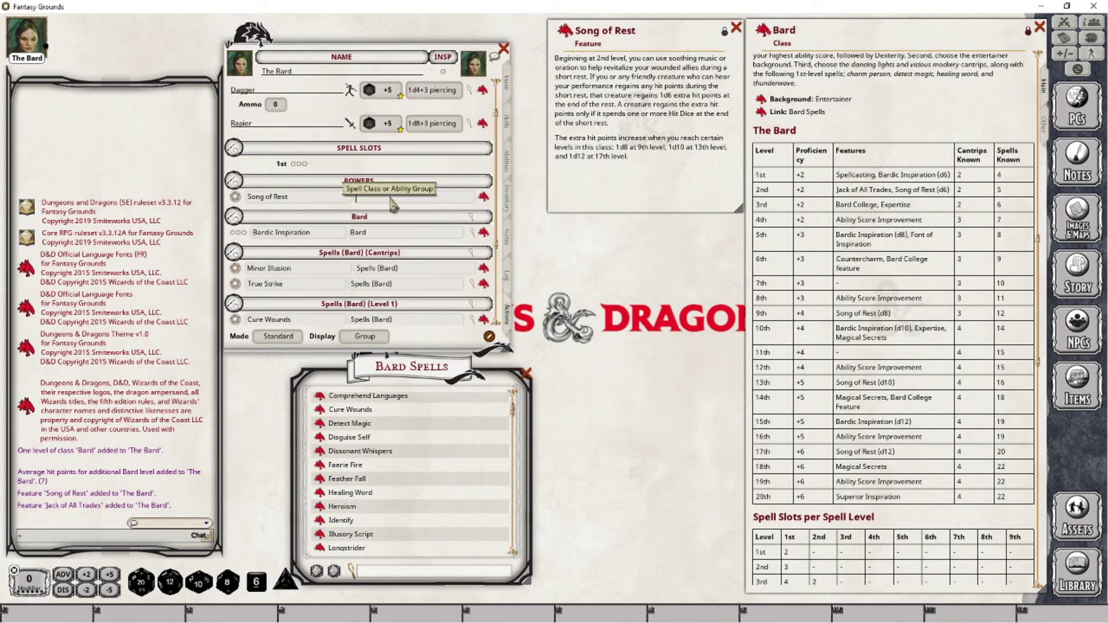
{"action": "left_click", "coordinate": [395, 196]}
{"action": "type", "text": "Bard"}
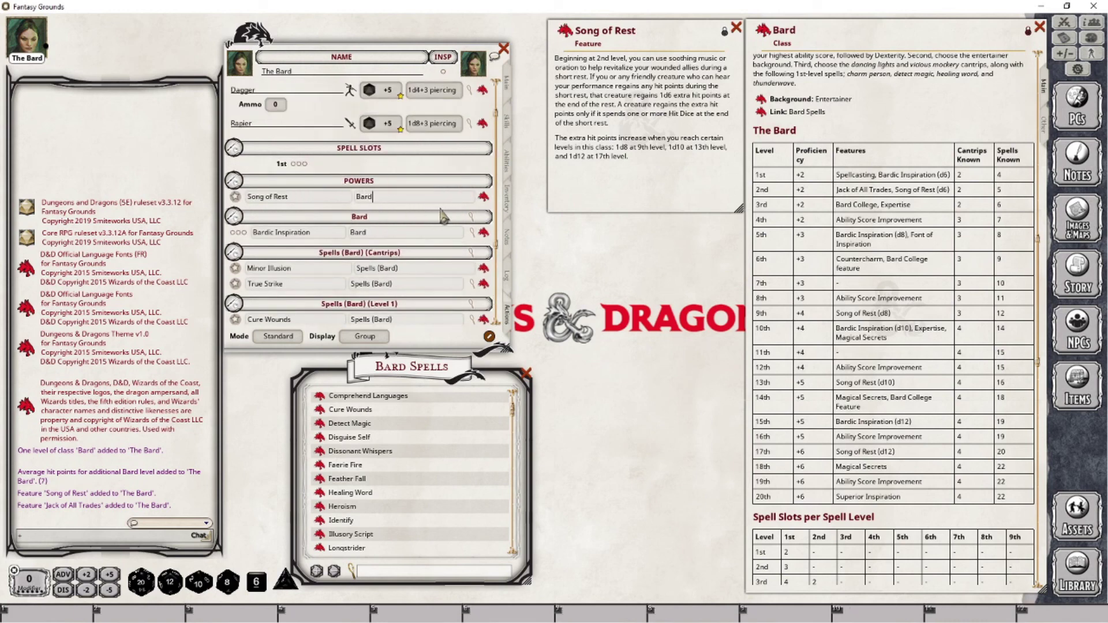